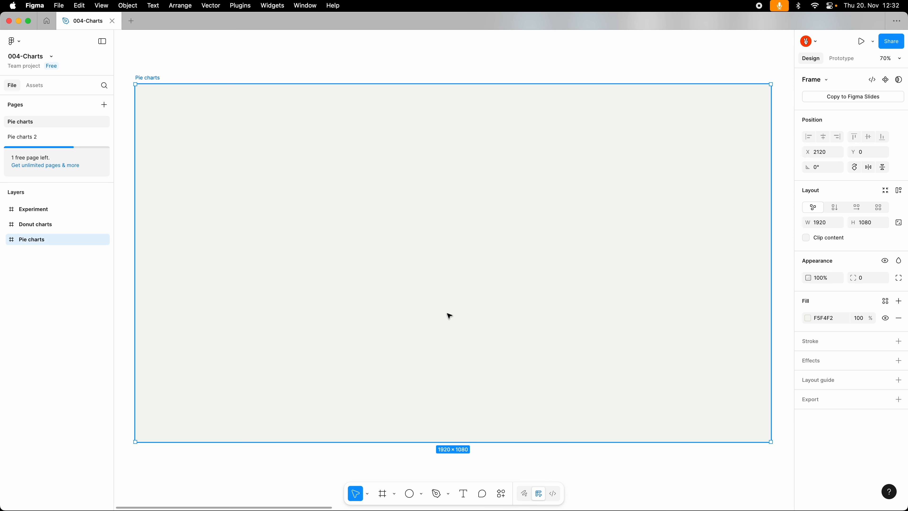
Step: Draw a 600 by 600 circle in the Pie charts frame and fill it with the primary-dark colour style
{"action": "key", "text": "o"}
{"action": "left_click_drag", "start_coordinate": [448, 254], "coordinate": [546, 354]}
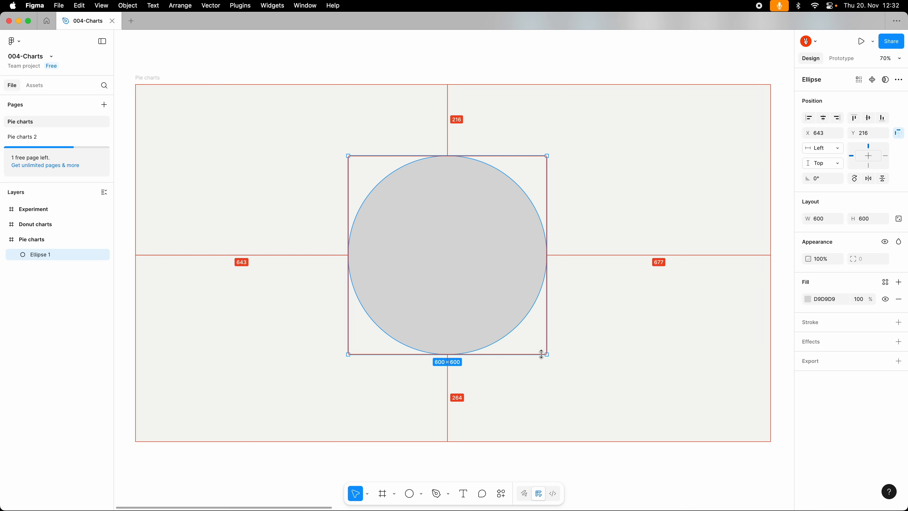
{"action": "left_click", "coordinate": [885, 282]}
{"action": "left_click", "coordinate": [745, 338]}
Step: Centre the circle in its frame and cut its arc to a pie slice with a sweep of about 30%
{"action": "key", "text": "alt+v"}
{"action": "key", "text": "alt+h"}
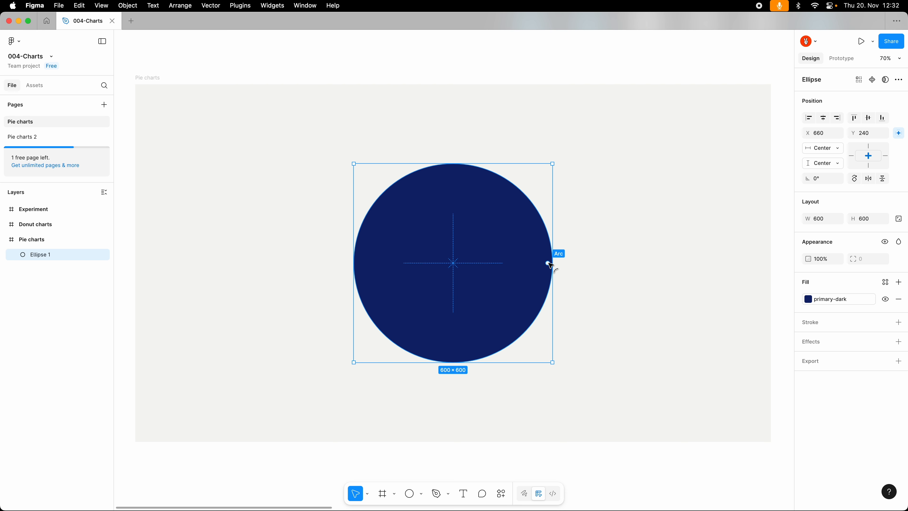
{"action": "left_click_drag", "start_coordinate": [549, 264], "coordinate": [440, 308]}
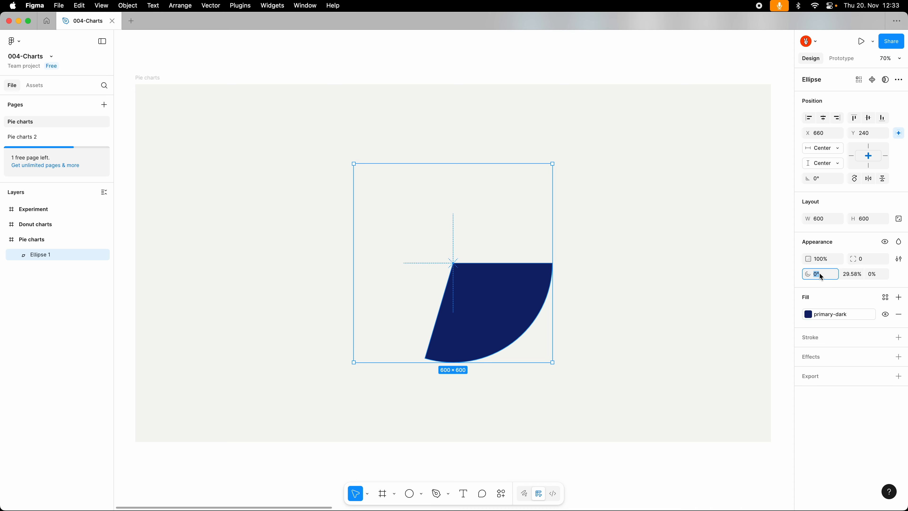
Step: Try different start angles on the slice, such as 24° and 40°, and return it to 0°
{"action": "type", "text": "24"}
{"action": "key", "text": "Return"}
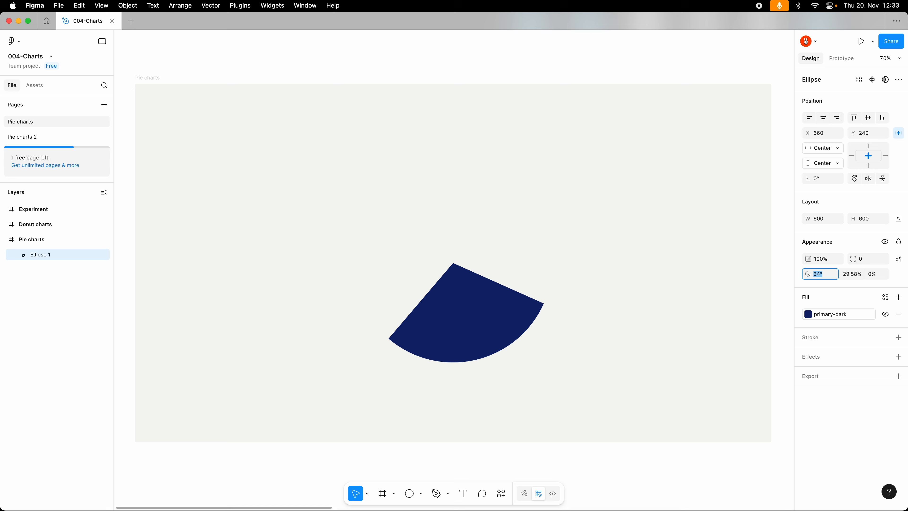
{"action": "key", "text": "Down"}
{"action": "key", "text": "Down"}
{"action": "key", "text": "Down"}
{"action": "key", "text": "Down"}
{"action": "key", "text": "Down"}
{"action": "key", "text": "Down"}
{"action": "key", "text": "Down"}
{"action": "key", "text": "Down"}
{"action": "key", "text": "Down"}
{"action": "key", "text": "Down"}
{"action": "key", "text": "Down"}
{"action": "key", "text": "Down"}
{"action": "key", "text": "Down"}
{"action": "key", "text": "Down"}
{"action": "key", "text": "Down"}
{"action": "key", "text": "Down"}
{"action": "key", "text": "Down"}
{"action": "key", "text": "Down"}
{"action": "key", "text": "Down"}
{"action": "key", "text": "Down"}
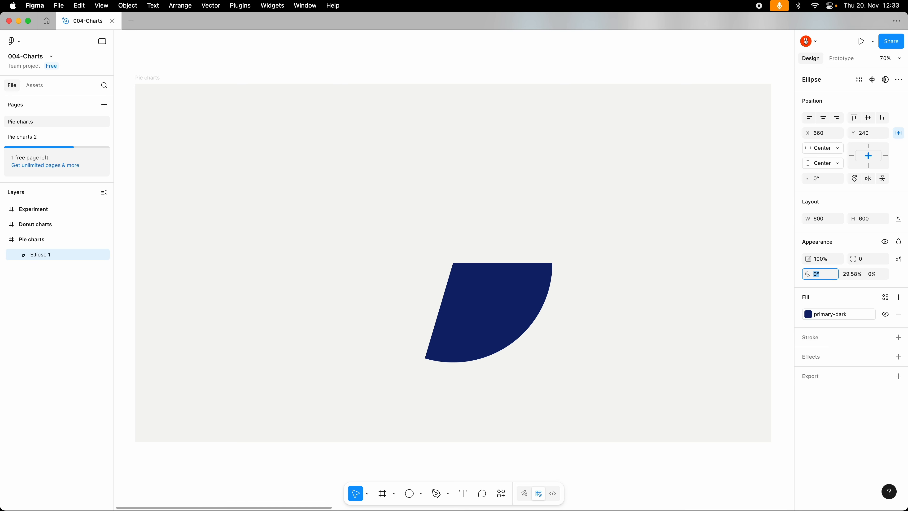
{"action": "key", "text": "Up"}
{"action": "key", "text": "Up"}
{"action": "key", "text": "Up"}
{"action": "key", "text": "Up"}
{"action": "key", "text": "Up"}
{"action": "key", "text": "Up"}
{"action": "key", "text": "Up"}
{"action": "key", "text": "Up"}
{"action": "key", "text": "Up"}
{"action": "key", "text": "Up"}
{"action": "key", "text": "Up"}
{"action": "key", "text": "Up"}
{"action": "key", "text": "Up"}
{"action": "key", "text": "Up"}
{"action": "key", "text": "Up"}
{"action": "key", "text": "Up"}
{"action": "key", "text": "Up"}
{"action": "key", "text": "Up"}
{"action": "key", "text": "Up"}
{"action": "key", "text": "Up"}
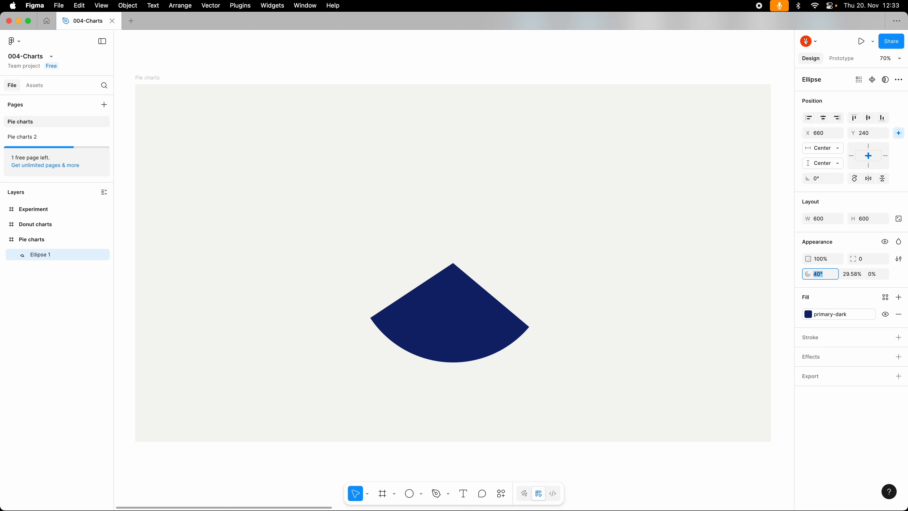
{"action": "key", "text": "Down"}
{"action": "key", "text": "Down"}
{"action": "key", "text": "Down"}
{"action": "key", "text": "Down"}
{"action": "key", "text": "Down"}
{"action": "key", "text": "Down"}
{"action": "key", "text": "Down"}
{"action": "key", "text": "Down"}
{"action": "key", "text": "Down"}
{"action": "key", "text": "Down"}
{"action": "key", "text": "Down"}
{"action": "key", "text": "Down"}
{"action": "key", "text": "Down"}
{"action": "key", "text": "Down"}
{"action": "key", "text": "Down"}
{"action": "key", "text": "Down"}
{"action": "key", "text": "Down"}
{"action": "key", "text": "Down"}
{"action": "key", "text": "Down"}
{"action": "key", "text": "Down"}
{"action": "key", "text": "Tab"}
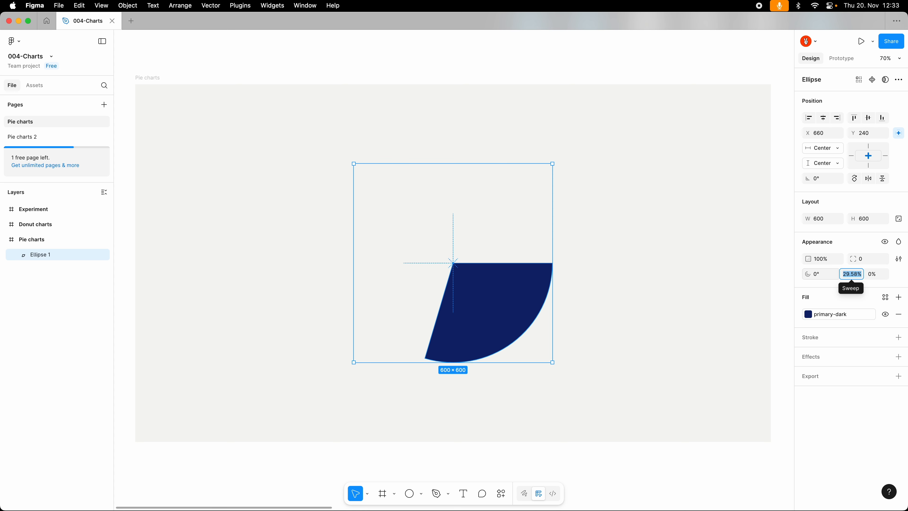
Step: Try larger and smaller sweep values on the slice, ending at 31.9%
{"action": "key", "text": "Up"}
{"action": "key", "text": "Up"}
{"action": "key", "text": "Up"}
{"action": "key", "text": "Up"}
{"action": "key", "text": "Up"}
{"action": "key", "text": "Up"}
{"action": "key", "text": "Up"}
{"action": "key", "text": "Up"}
{"action": "key", "text": "Up"}
{"action": "key", "text": "Up"}
{"action": "key", "text": "Up"}
{"action": "key", "text": "Up"}
{"action": "key", "text": "Up"}
{"action": "key", "text": "Up"}
{"action": "key", "text": "Up"}
{"action": "key", "text": "Up"}
{"action": "key", "text": "Up"}
{"action": "key", "text": "Up"}
{"action": "key", "text": "Up"}
{"action": "key", "text": "Up"}
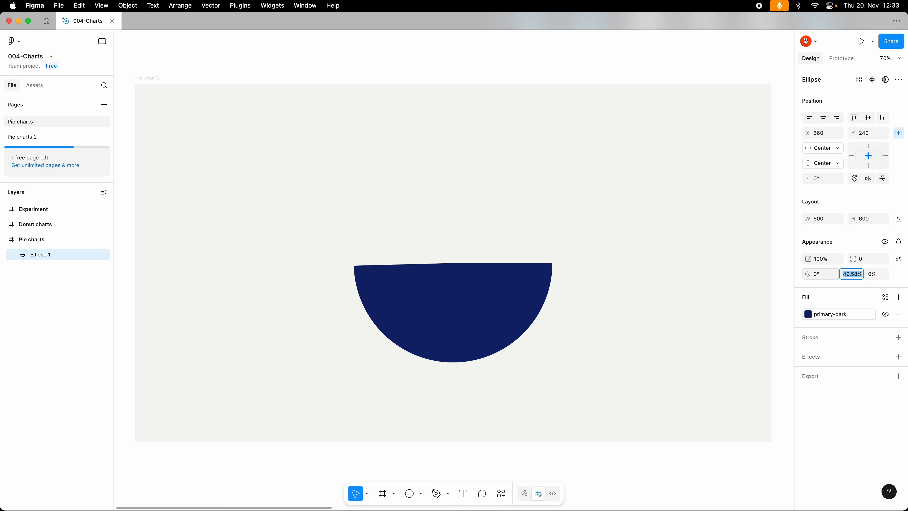
{"action": "key", "text": "Down"}
{"action": "key", "text": "Down"}
{"action": "key", "text": "Down"}
{"action": "key", "text": "Down"}
{"action": "key", "text": "Down"}
{"action": "key", "text": "Down"}
{"action": "key", "text": "Down"}
{"action": "key", "text": "Down"}
{"action": "key", "text": "Down"}
{"action": "key", "text": "Down"}
{"action": "key", "text": "Down"}
{"action": "key", "text": "Down"}
{"action": "key", "text": "Down"}
{"action": "key", "text": "Down"}
{"action": "key", "text": "Down"}
{"action": "key", "text": "Down"}
{"action": "key", "text": "Down"}
{"action": "key", "text": "Down"}
{"action": "key", "text": "Down"}
{"action": "key", "text": "Down"}
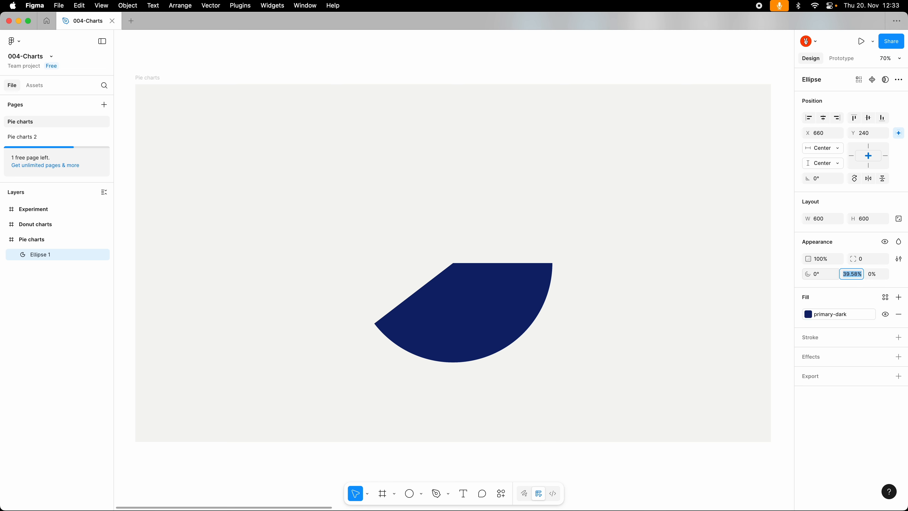
Step: Try inner radius ratios up to 30% on the slice and return the ratio to 0%
{"action": "left_click", "coordinate": [875, 275]}
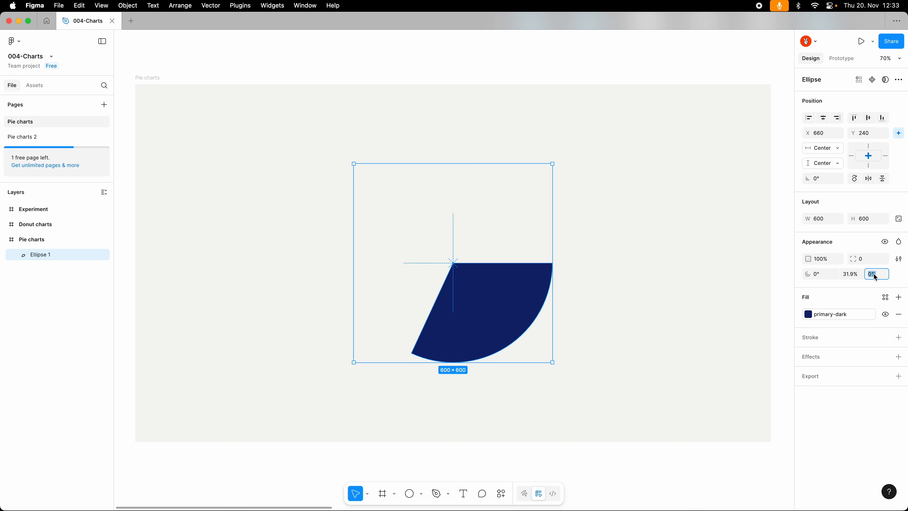
{"action": "key", "text": "Up"}
{"action": "key", "text": "Up"}
{"action": "key", "text": "Up"}
{"action": "key", "text": "Up"}
{"action": "key", "text": "Up"}
{"action": "key", "text": "Up"}
{"action": "key", "text": "Up"}
{"action": "key", "text": "Up"}
{"action": "key", "text": "Up"}
{"action": "key", "text": "Up"}
{"action": "key", "text": "Up"}
{"action": "key", "text": "Up"}
{"action": "key", "text": "Up"}
{"action": "key", "text": "Up"}
{"action": "key", "text": "Up"}
{"action": "key", "text": "Up"}
{"action": "key", "text": "Up"}
{"action": "key", "text": "Up"}
{"action": "key", "text": "Up"}
{"action": "key", "text": "Up"}
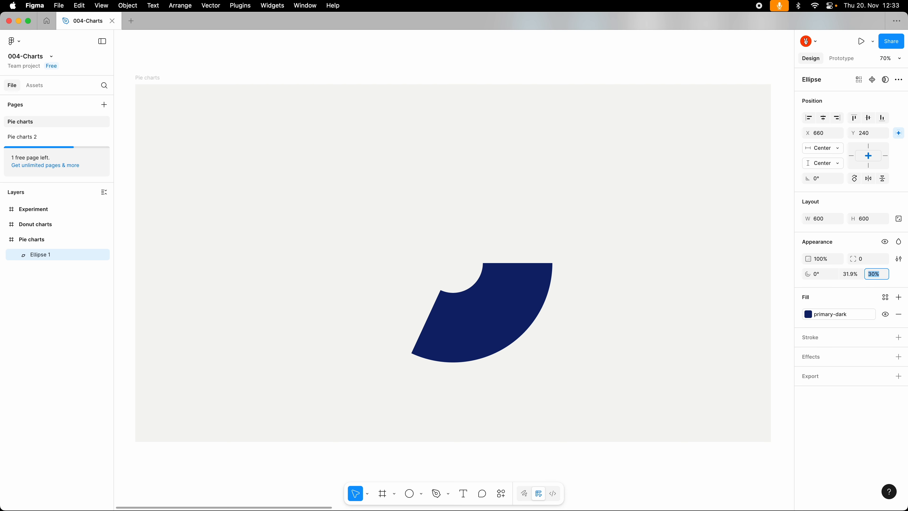
{"action": "key", "text": "Down"}
{"action": "key", "text": "Down"}
{"action": "key", "text": "Down"}
{"action": "key", "text": "Down"}
{"action": "key", "text": "Down"}
{"action": "key", "text": "Down"}
{"action": "key", "text": "Down"}
{"action": "key", "text": "Down"}
{"action": "key", "text": "Down"}
{"action": "key", "text": "Down"}
{"action": "key", "text": "Down"}
{"action": "key", "text": "Down"}
{"action": "key", "text": "Down"}
{"action": "key", "text": "Down"}
{"action": "key", "text": "Down"}
{"action": "key", "text": "Down"}
{"action": "key", "text": "Down"}
{"action": "key", "text": "Down"}
{"action": "key", "text": "Down"}
{"action": "key", "text": "Down"}
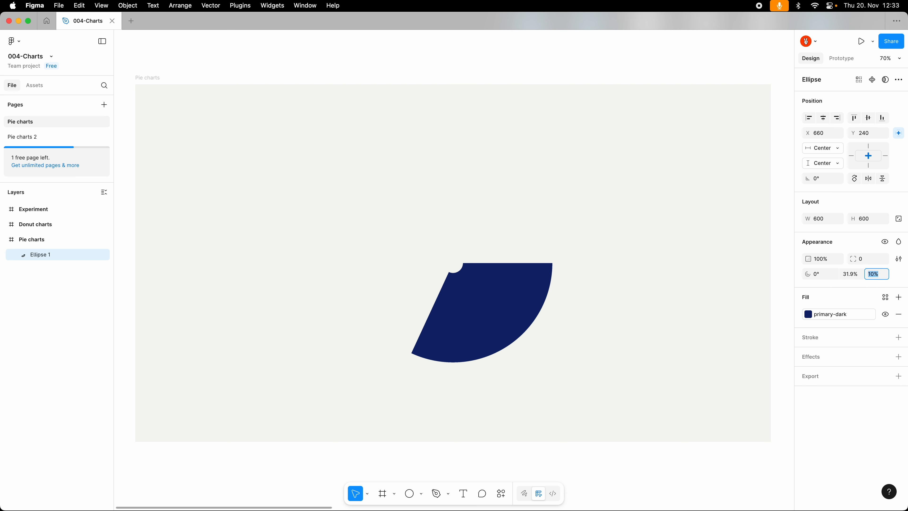
{"action": "key", "text": "Down"}
{"action": "key", "text": "Down"}
{"action": "key", "text": "Down"}
{"action": "key", "text": "Down"}
{"action": "key", "text": "Down"}
{"action": "key", "text": "Down"}
{"action": "key", "text": "Down"}
{"action": "key", "text": "Down"}
{"action": "key", "text": "Down"}
{"action": "key", "text": "Down"}
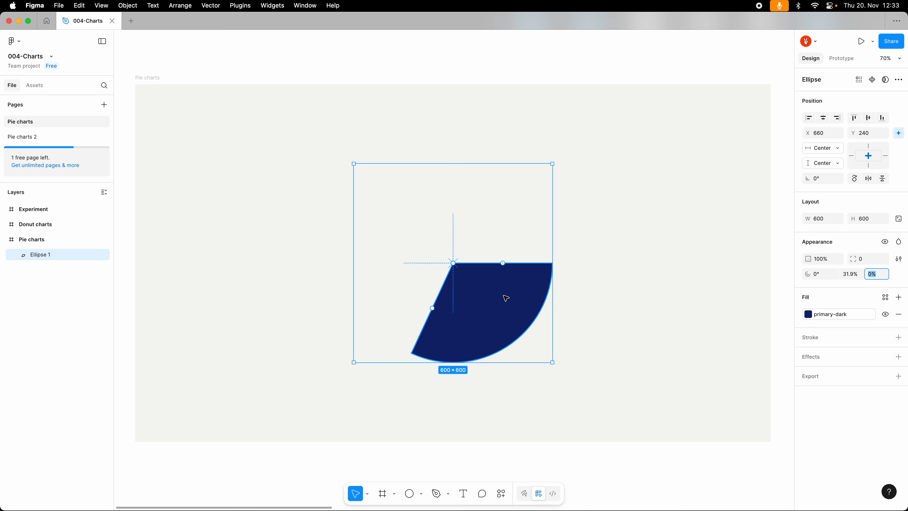
Step: Rotate the slice to 90° so it starts at twelve o'clock and set its sweep to 20%
{"action": "left_click", "coordinate": [503, 263]}
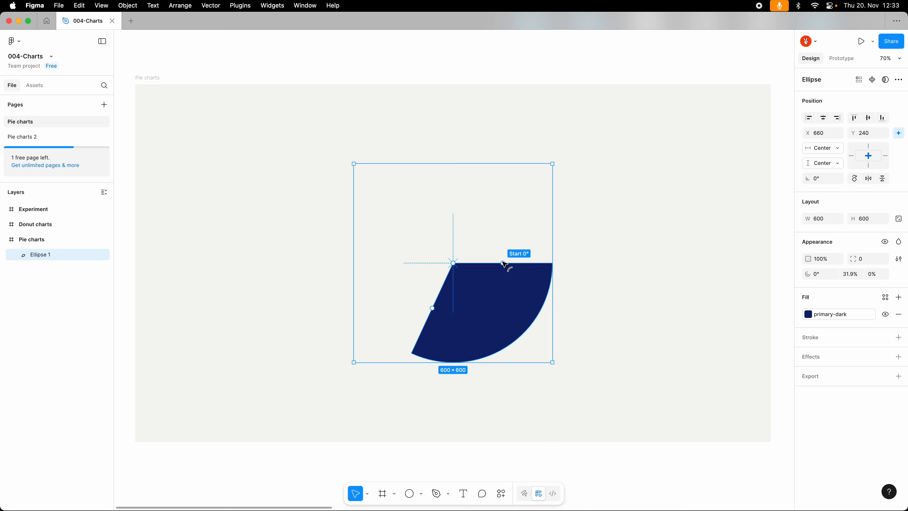
{"action": "left_click_drag", "start_coordinate": [503, 264], "coordinate": [453, 263]}
{"action": "left_click_drag", "start_coordinate": [556, 363], "coordinate": [537, 187]}
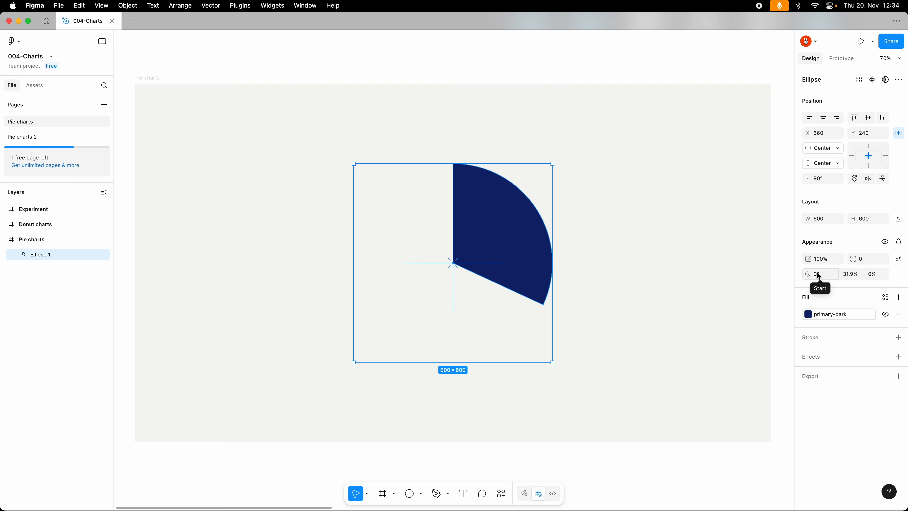
{"action": "left_click", "coordinate": [850, 274]}
{"action": "type", "text": "20"}
{"action": "key", "text": "Return"}
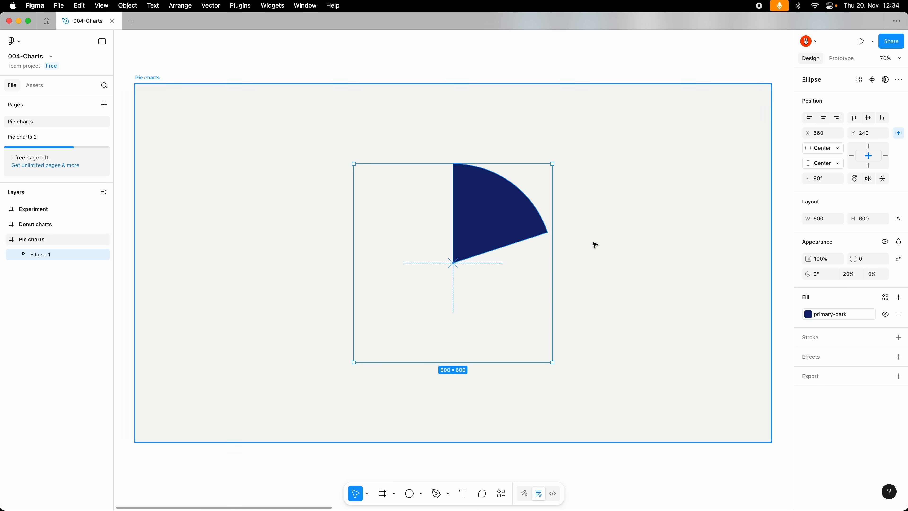
Step: Duplicate the slice, move the copy's start to the original's end, and give it the primary fill and a 40% sweep
{"action": "key", "text": "super+d"}
{"action": "mouse_move", "coordinate": [455, 214]}
{"action": "left_click_drag", "start_coordinate": [454, 214], "coordinate": [426, 223]}
{"action": "left_click", "coordinate": [839, 314]}
{"action": "left_click", "coordinate": [743, 391]}
{"action": "left_click", "coordinate": [849, 274]}
{"action": "type", "text": "40"}
{"action": "key", "text": "Return"}
Step: Duplicate the blue slice as a third slice, adjust its sweep and fill it with secondary
{"action": "key", "text": "super+d"}
{"action": "left_click", "coordinate": [849, 274]}
{"action": "type", "text": "20"}
{"action": "key", "text": "Return"}
{"action": "left_click", "coordinate": [840, 314]}
{"action": "left_click", "coordinate": [736, 406]}
Step: Duplicate the light orange slice into the remaining gap with a 10% sweep and the secondary-dark fill
{"action": "key", "text": "super+d"}
{"action": "left_click", "coordinate": [849, 274]}
{"action": "type", "text": "10"}
{"action": "key", "text": "Return"}
{"action": "left_click", "coordinate": [397, 270]}
{"action": "left_click", "coordinate": [435, 204]}
{"action": "left_click", "coordinate": [839, 314]}
{"action": "left_click", "coordinate": [710, 420]}
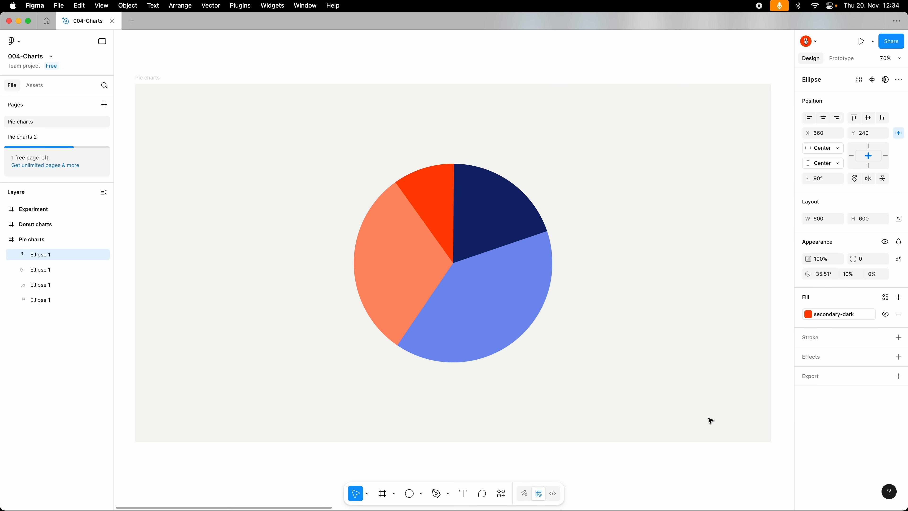
{"action": "left_click", "coordinate": [640, 204]}
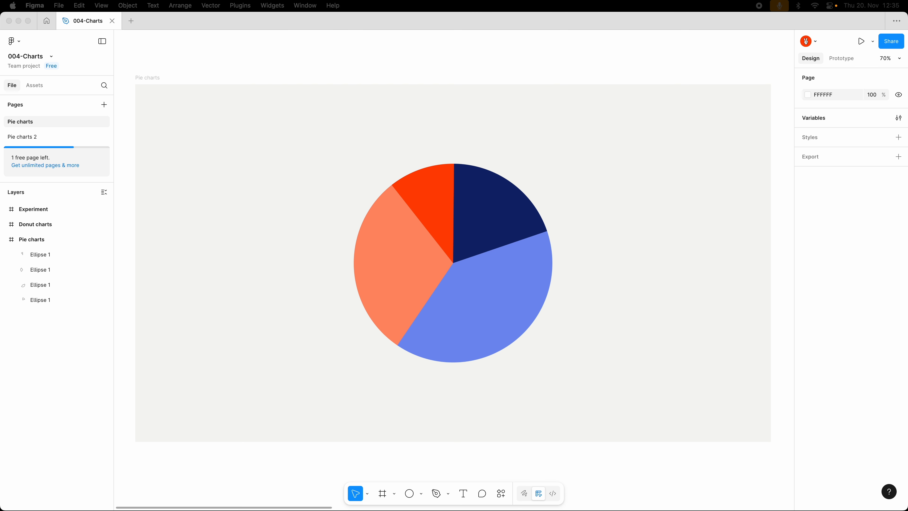
Step: Delete the red, light orange and light blue slices from the pie
{"action": "left_click", "coordinate": [619, 227]}
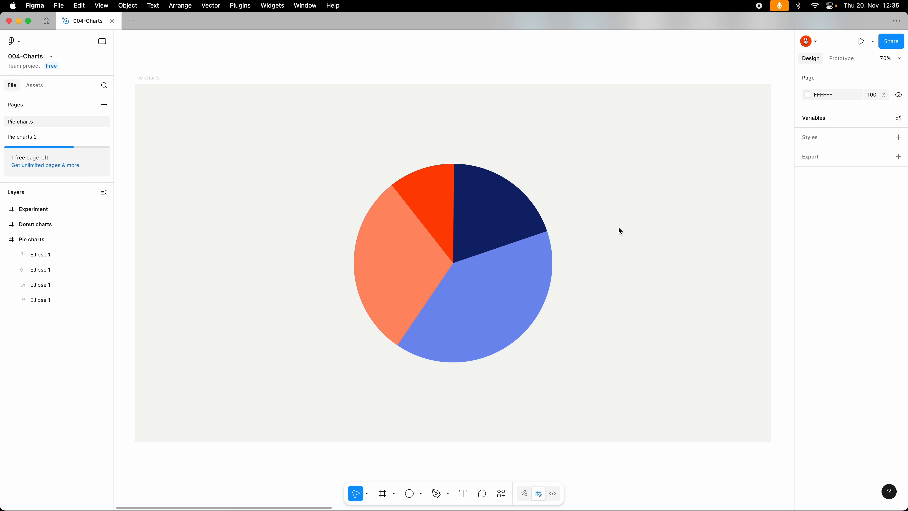
{"action": "left_click", "coordinate": [449, 219]}
{"action": "key", "text": "Delete"}
{"action": "left_click", "coordinate": [419, 252]}
{"action": "key", "text": "Delete"}
{"action": "left_click", "coordinate": [486, 293]}
{"action": "key", "text": "Delete"}
Step: Duplicate the dark blue slice and set the copy's start angle to 0,2*360
{"action": "left_click", "coordinate": [476, 234]}
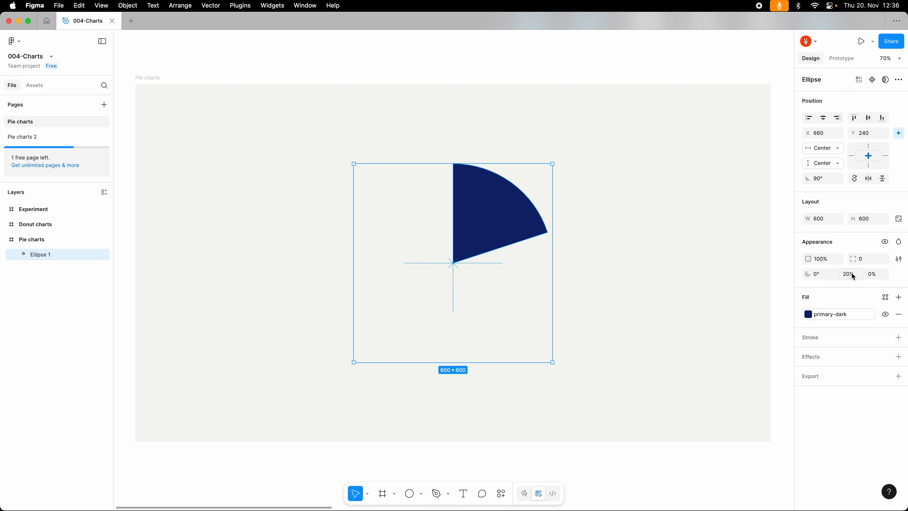
{"action": "left_click", "coordinate": [518, 221]}
{"action": "key", "text": "super+d"}
{"action": "left_click_drag", "start_coordinate": [452, 213], "coordinate": [507, 248]}
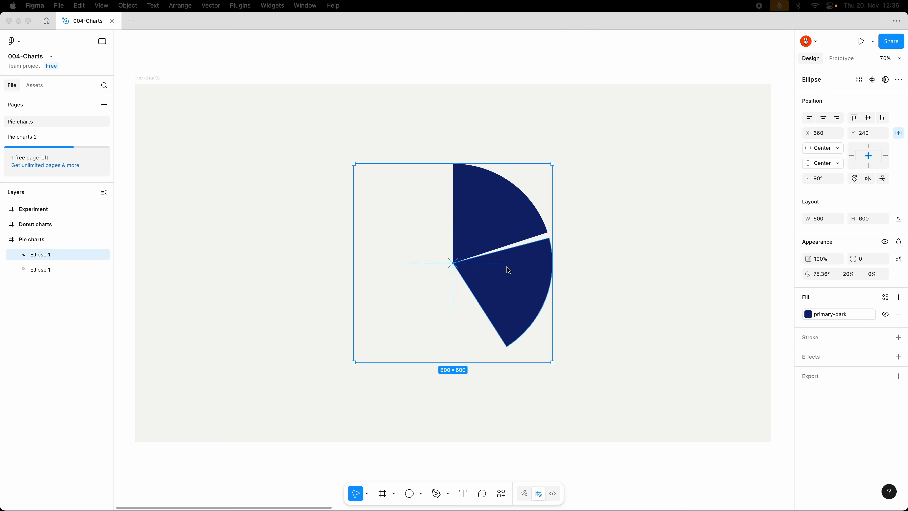
{"action": "left_click", "coordinate": [827, 277]}
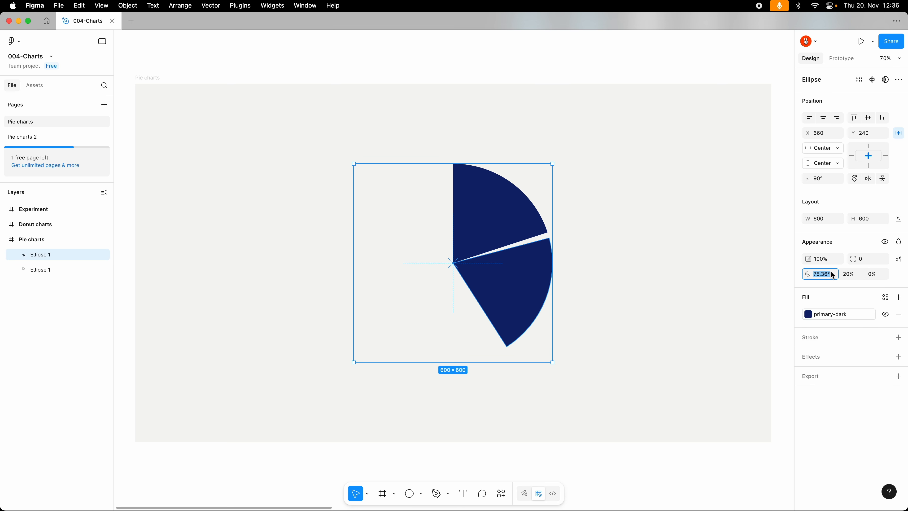
{"action": "type", "text": "0,2*360"}
{"action": "key", "text": "Return"}
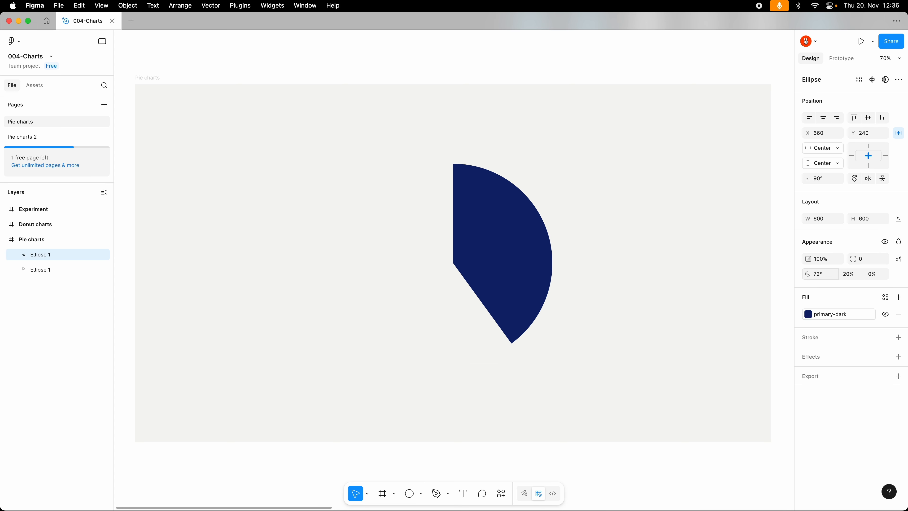
Step: Fill the second slice with the primary colour style and set its sweep to 40%
{"action": "left_click", "coordinate": [808, 314]}
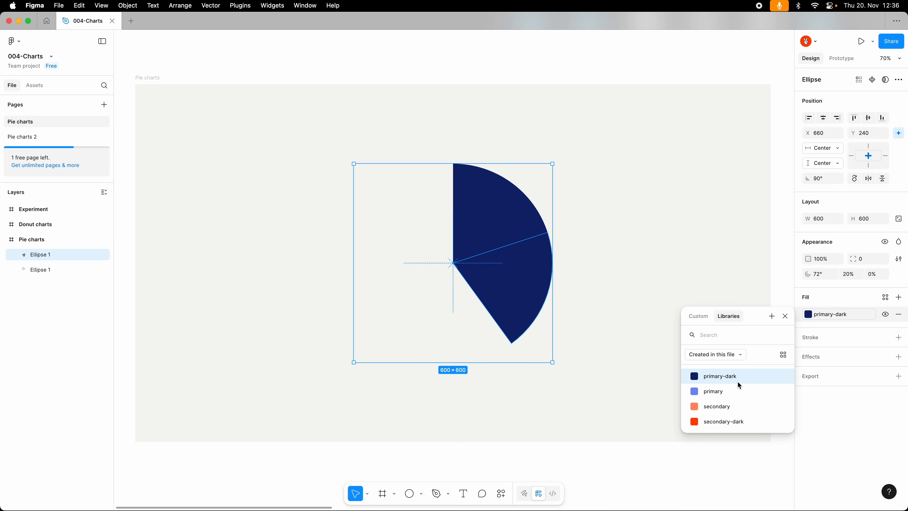
{"action": "left_click", "coordinate": [736, 389]}
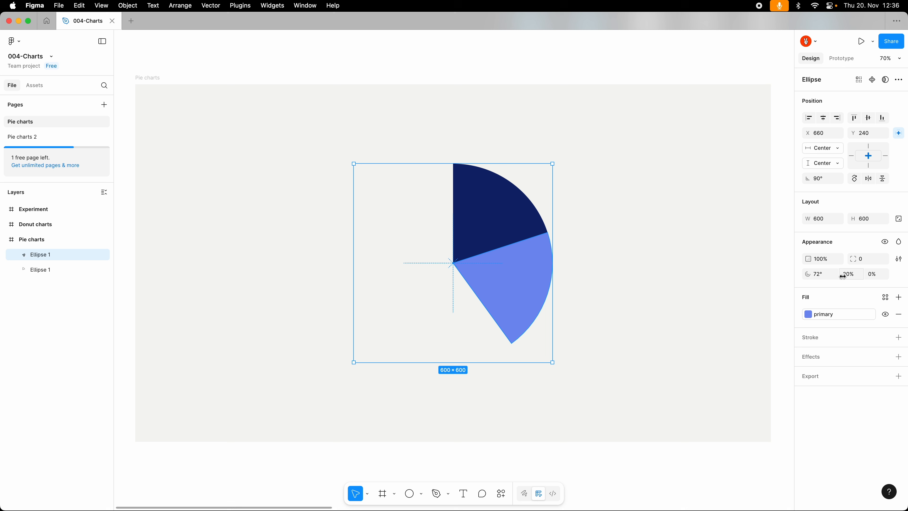
{"action": "type", "text": "40"}
{"action": "key", "text": "Return"}
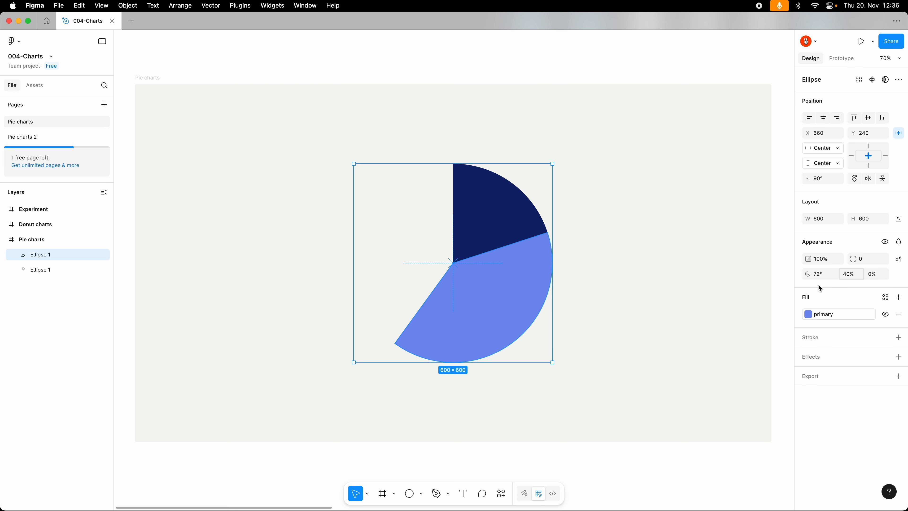
Step: Duplicate the light blue slice and add 0,4*360 to the copy's start angle
{"action": "key", "text": "super+d"}
{"action": "left_click", "coordinate": [832, 275]}
{"action": "type", "text": "+0,4*360"}
{"action": "key", "text": "Return"}
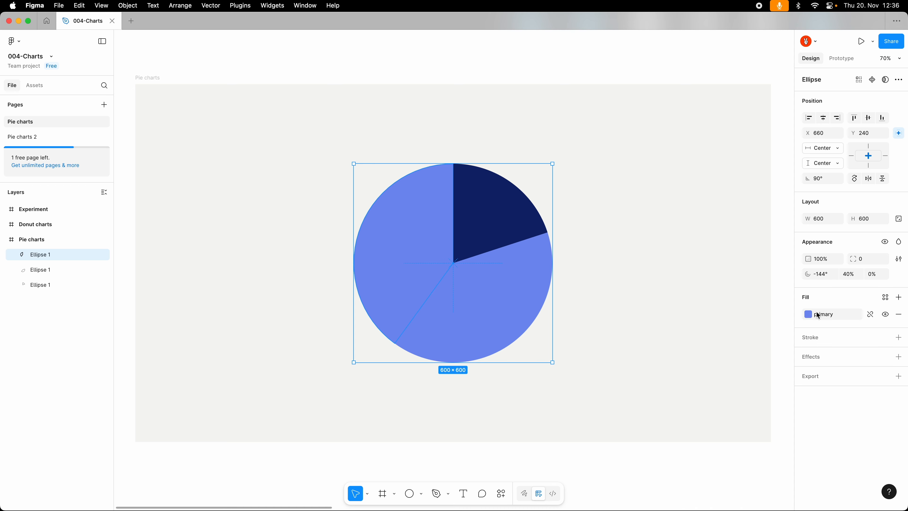
Step: Fill the third slice with the secondary colour style and set its sweep to 30%
{"action": "left_click", "coordinate": [818, 313]}
{"action": "left_click", "coordinate": [712, 407]}
{"action": "left_click", "coordinate": [849, 275]}
{"action": "type", "text": "30"}
{"action": "key", "text": "Return"}
Step: Duplicate the light orange slice and add 0,3*360 to the copy's start angle
{"action": "key", "text": "super+d"}
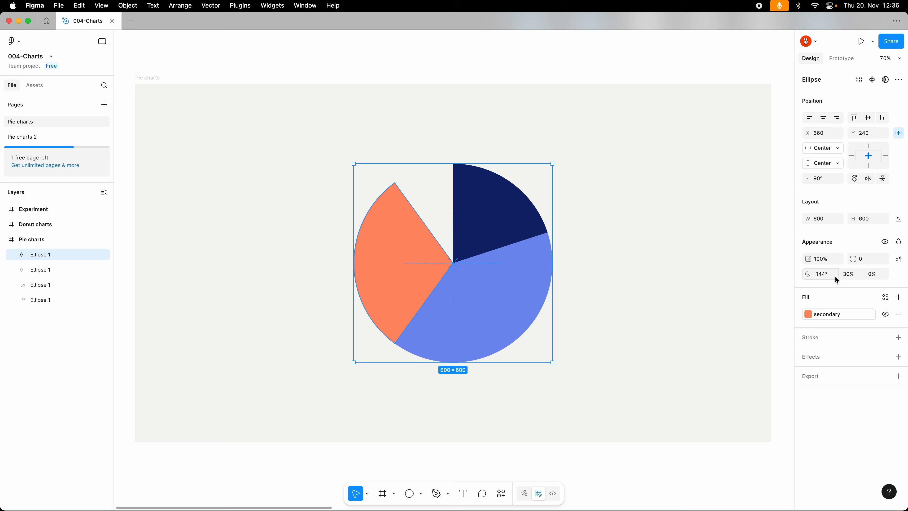
{"action": "left_click", "coordinate": [833, 274]}
{"action": "type", "text": "+0,3*360"}
{"action": "key", "text": "Return"}
Step: Set the fourth slice's sweep to 10% and fill it with the secondary-dark colour style
{"action": "left_click", "coordinate": [849, 274]}
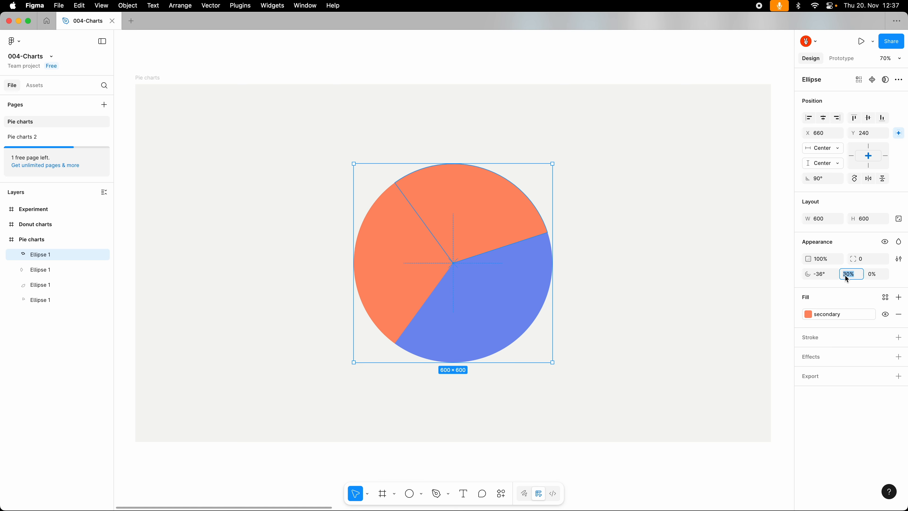
{"action": "type", "text": "10"}
{"action": "key", "text": "Return"}
{"action": "left_click", "coordinate": [822, 314]}
{"action": "left_click", "coordinate": [714, 378]}
{"action": "left_click", "coordinate": [715, 378]}
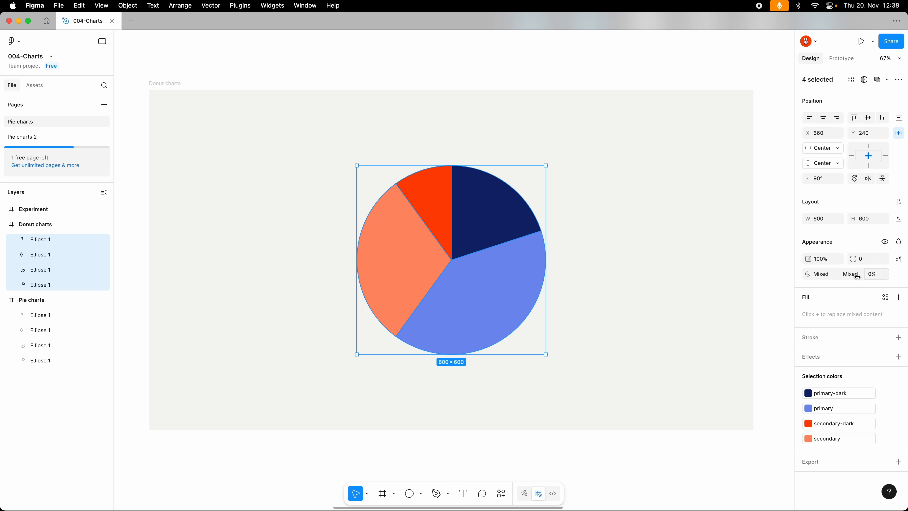
Step: Give the four slices in the Donut charts frame an inner ratio of 65% and a corner radius of 16
{"action": "left_click", "coordinate": [873, 275]}
{"action": "type", "text": "65"}
{"action": "key", "text": "Return"}
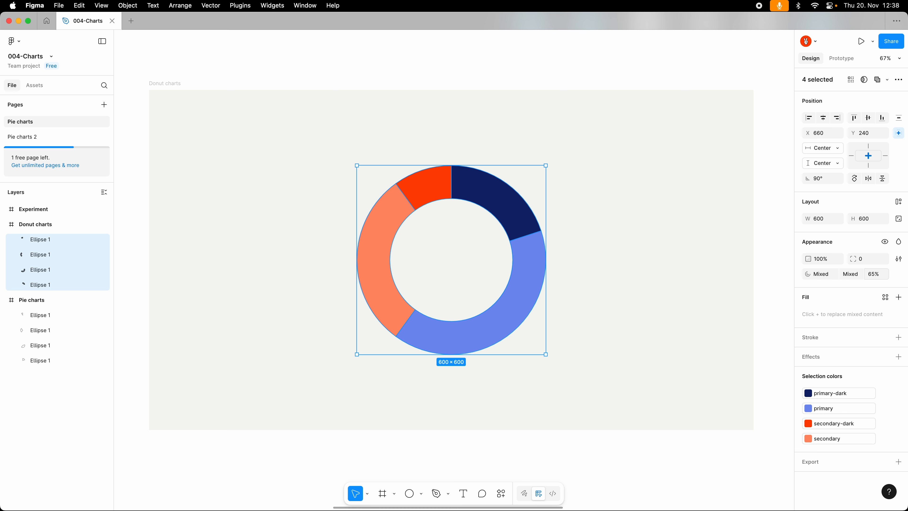
{"action": "left_click", "coordinate": [863, 258]}
{"action": "type", "text": "16"}
{"action": "key", "text": "Return"}
Step: Add a centred stroke of weight 7 to the four donut slices, with its colour F5F4F2 sampled from the frame background
{"action": "left_click", "coordinate": [898, 337]}
{"action": "left_click", "coordinate": [694, 432]}
{"action": "left_click", "coordinate": [626, 364]}
{"action": "left_click", "coordinate": [820, 369]}
{"action": "left_click", "coordinate": [822, 358]}
{"action": "left_click", "coordinate": [855, 369]}
{"action": "type", "text": "6"}
{"action": "key", "text": "Return"}
{"action": "key", "text": "Up"}
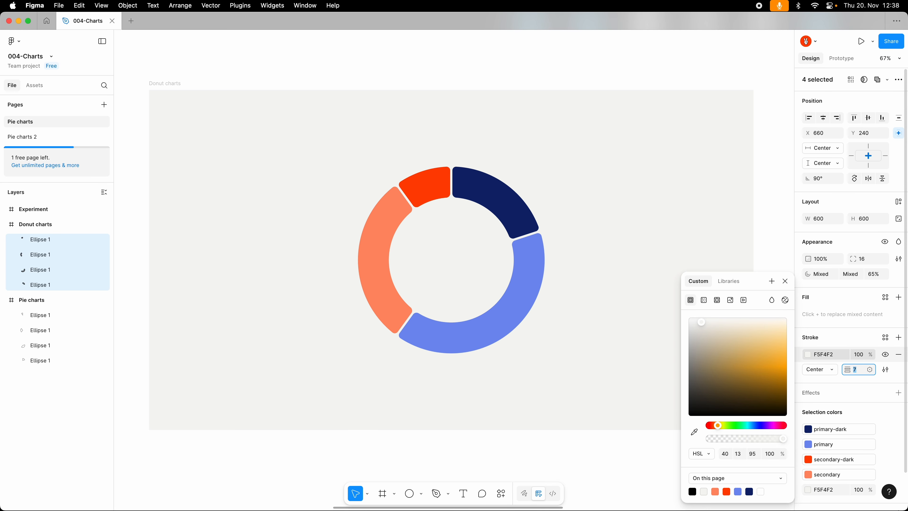
Step: Place coloured percentage tags beside the donut's slices
{"action": "left_click", "coordinate": [632, 358]}
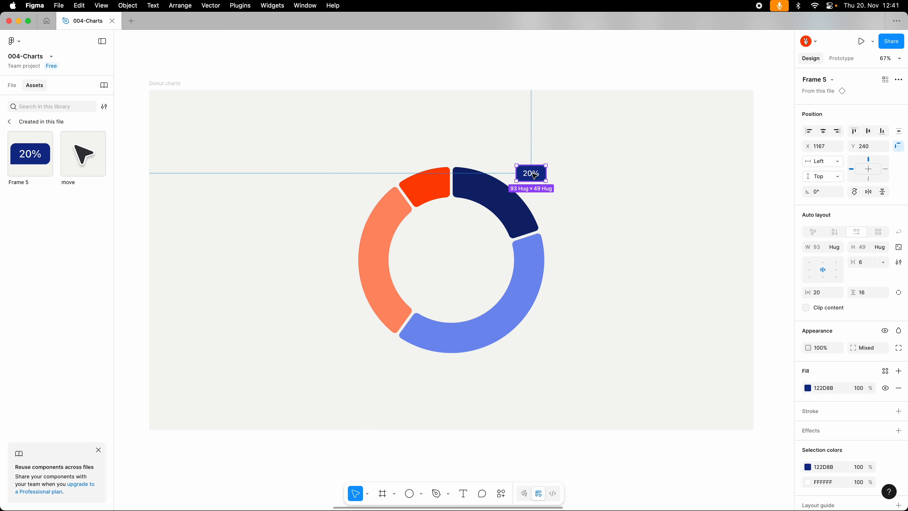
{"action": "left_click_drag", "start_coordinate": [532, 174], "coordinate": [400, 159], "text": "alt"}
{"action": "scroll", "coordinate": [825, 292], "scroll_direction": "down", "scroll_amount": 2}
{"action": "left_click", "coordinate": [898, 300]}
{"action": "left_click", "coordinate": [823, 316]}
{"action": "type", "text": "0"}
{"action": "left_click", "coordinate": [822, 331]}
{"action": "type", "text": "12"}
Step: Change the tag text to 40% beside the light blue slice and to 30% beside the light orange slice
{"action": "double_click", "coordinate": [537, 347]}
{"action": "type", "text": "40%i"}
{"action": "left_click", "coordinate": [381, 278]}
{"action": "left_click", "coordinate": [867, 362]}
{"action": "type", "text": "30%"}
{"action": "left_click", "coordinate": [807, 418]}
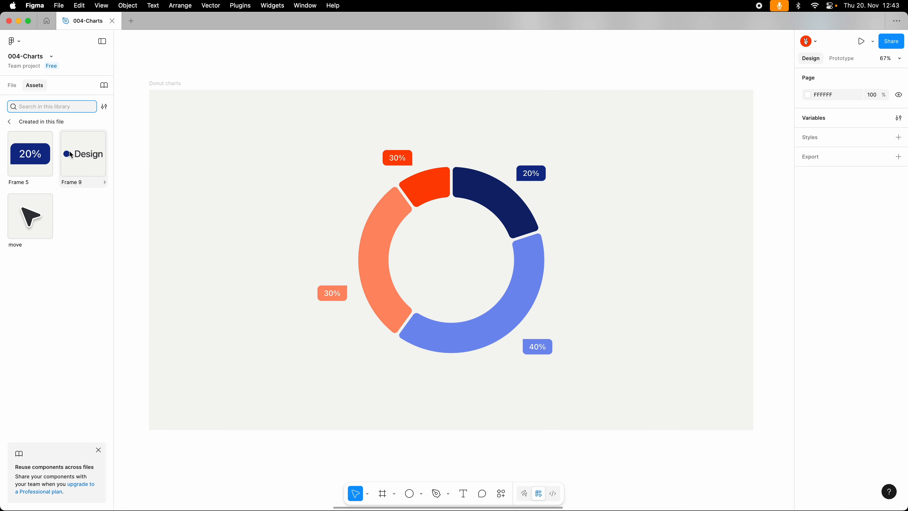
Step: Set up the legend beside the donut and add a Development entry with its dot coloured like the light blue slice
{"action": "left_click_drag", "start_coordinate": [83, 154], "coordinate": [618, 286]}
{"action": "double_click", "coordinate": [624, 244]}
{"action": "type", "text": "Development"}
{"action": "left_click", "coordinate": [605, 244]}
{"action": "left_click", "coordinate": [537, 256]}
Step: Duplicate the Development legend entry and rename the copy Meetings
{"action": "left_click", "coordinate": [626, 247]}
{"action": "key", "text": "super+d"}
{"action": "double_click", "coordinate": [626, 260]}
{"action": "type", "text": "Meetings"}
{"action": "left_click", "coordinate": [619, 263]}
Step: Duplicate the Meetings legend entry, match the copy's dot to the red slice and rename it Other
{"action": "key", "text": "super+d"}
{"action": "left_click", "coordinate": [605, 276]}
{"action": "left_click", "coordinate": [435, 186]}
{"action": "double_click", "coordinate": [623, 276]}
{"action": "type", "text": "Other"}
Step: Centre the whole legend vertically in the frame
{"action": "left_click", "coordinate": [622, 253]}
{"action": "key", "text": "alt+v"}
{"action": "left_click", "coordinate": [623, 352]}
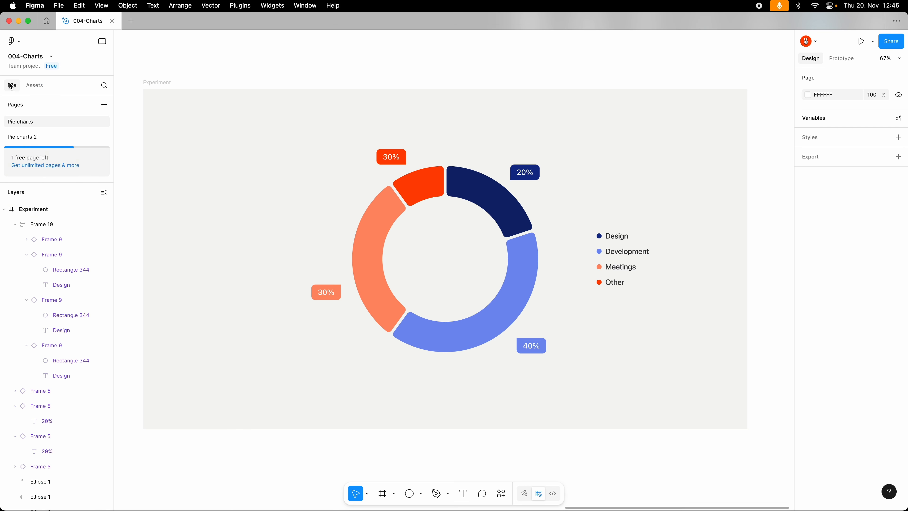
Step: Delete the four percentage tags and the legend from the Experiment frame
{"action": "left_click", "coordinate": [328, 292]}
{"action": "left_click", "coordinate": [391, 156], "text": "shift"}
{"action": "left_click", "coordinate": [532, 345], "text": "shift"}
{"action": "left_click", "coordinate": [621, 254], "text": "shift"}
{"action": "left_click", "coordinate": [525, 173], "text": "shift"}
{"action": "key", "text": "Delete"}
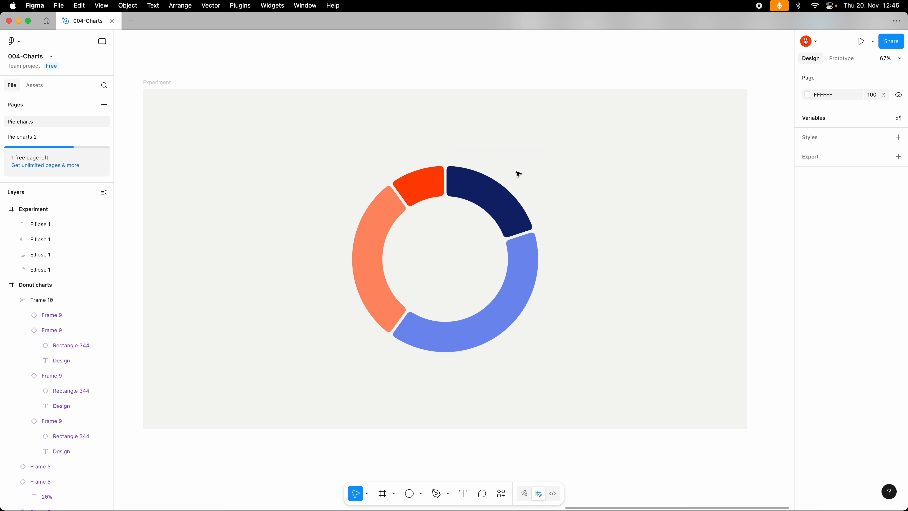
Step: Delete the light blue, orange and red slices from the Experiment donut
{"action": "left_click", "coordinate": [532, 260]}
{"action": "left_click", "coordinate": [375, 284], "text": "shift"}
{"action": "left_click", "coordinate": [415, 199], "text": "shift"}
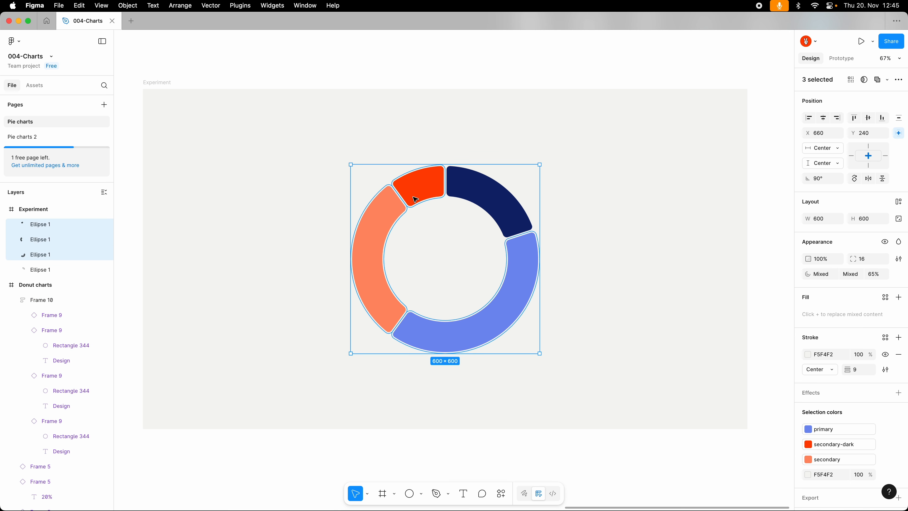
{"action": "key", "text": "Delete"}
Step: Set the dark blue slice's ratio to 100%, swap its fill and stroke colours, and remove the fill
{"action": "left_click", "coordinate": [457, 193]}
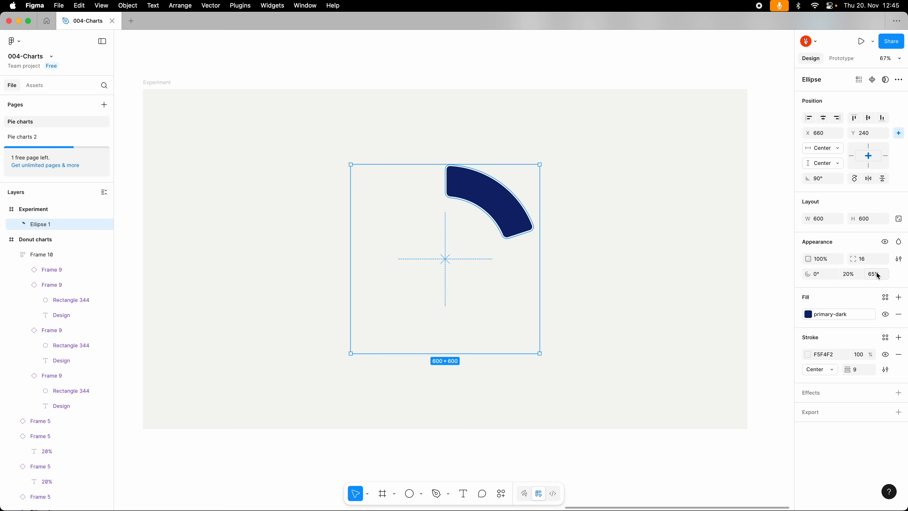
{"action": "type", "text": "100"}
{"action": "key", "text": "Return"}
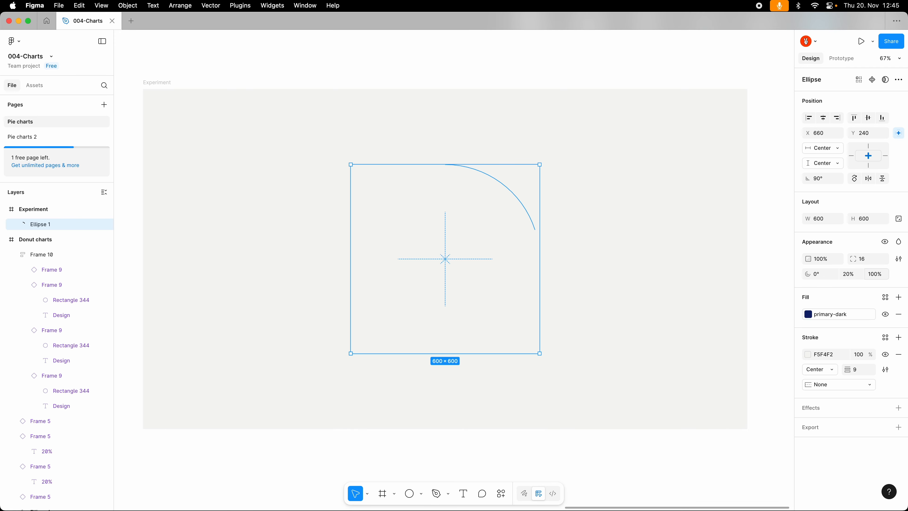
{"action": "key", "text": "shift+x"}
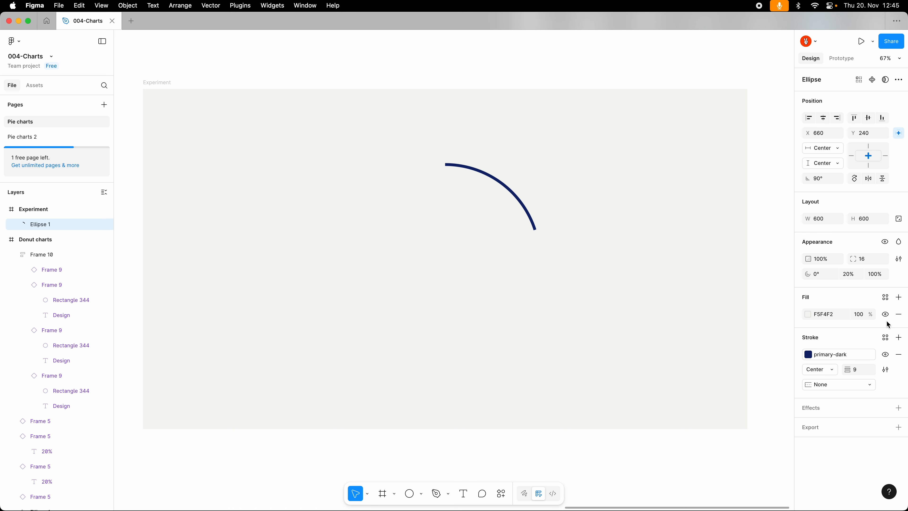
{"action": "left_click", "coordinate": [898, 315]}
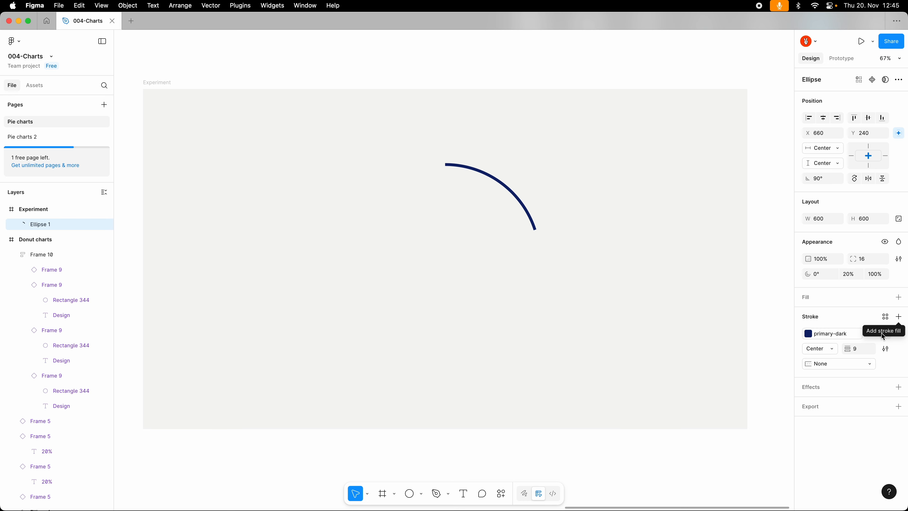
Step: Give the dark blue arc round end caps and a stroke weight of 24
{"action": "left_click", "coordinate": [846, 362]}
{"action": "left_click", "coordinate": [840, 374]}
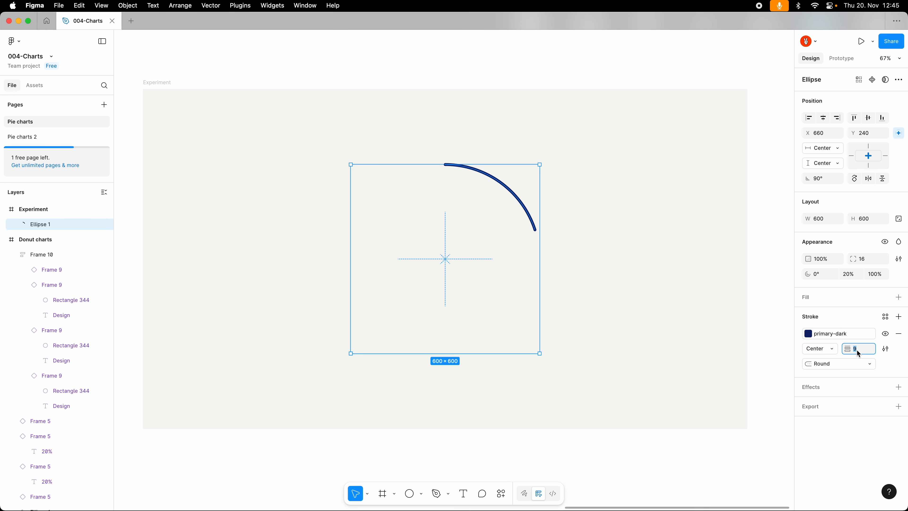
{"action": "type", "text": "24"}
{"action": "key", "text": "Return"}
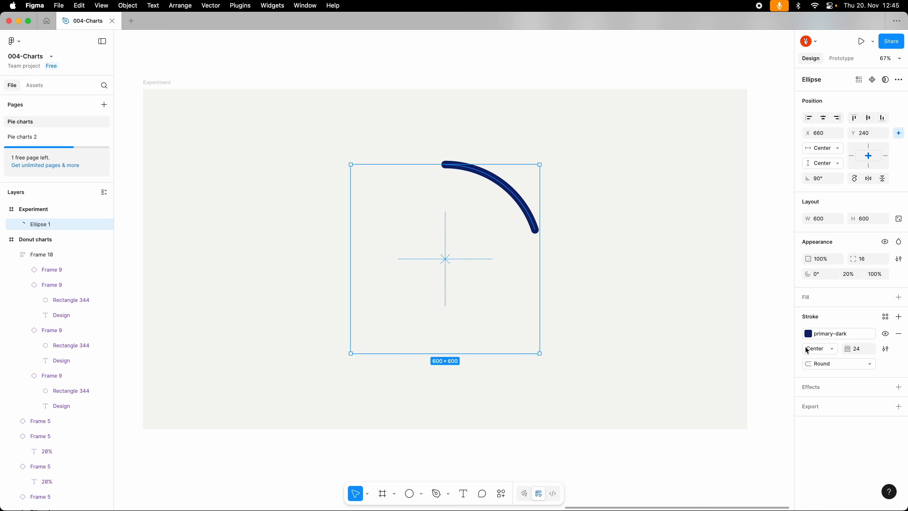
Step: Duplicate the dark blue arc, recolour the copy's stroke to primary and give it a 40% sweep starting at the dark arc's end
{"action": "key", "text": "super+d"}
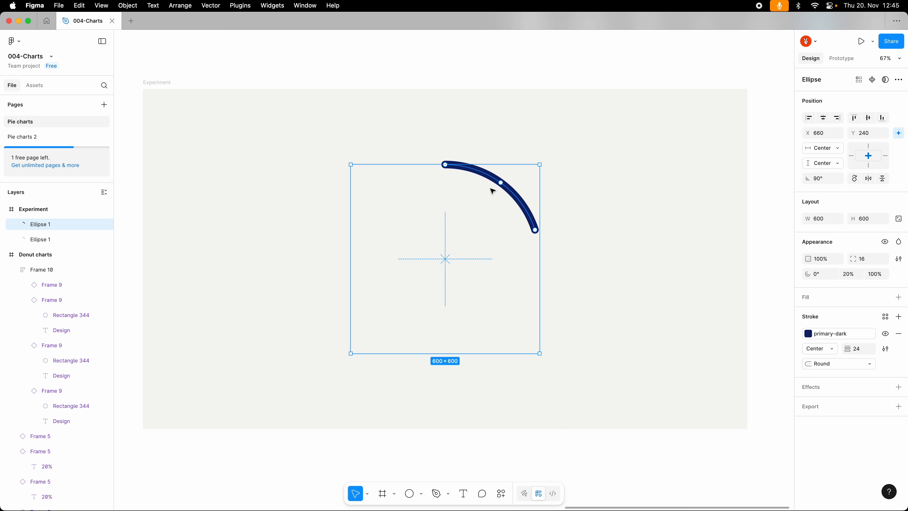
{"action": "left_click", "coordinate": [821, 333]}
{"action": "left_click", "coordinate": [722, 407]}
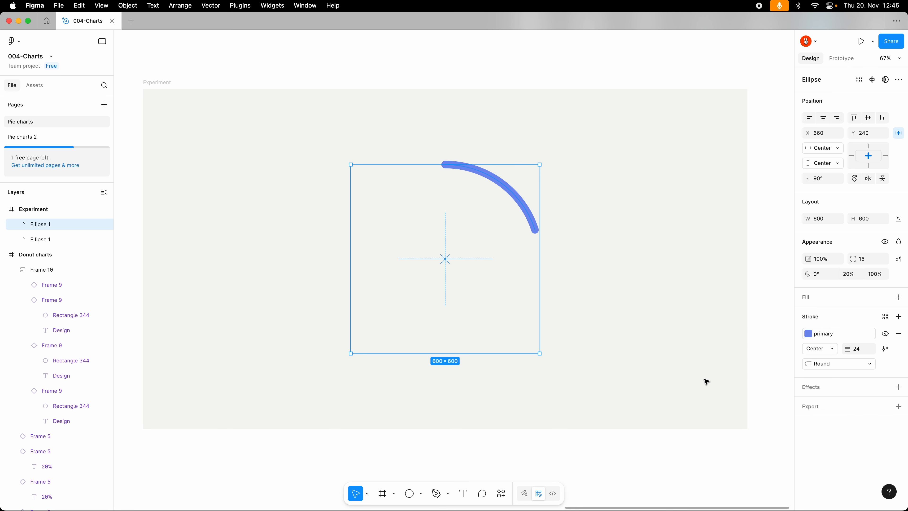
{"action": "left_click_drag", "start_coordinate": [445, 165], "coordinate": [388, 335]}
{"action": "left_click", "coordinate": [850, 274]}
{"action": "type", "text": "40"}
{"action": "key", "text": "Return"}
Step: Duplicate the light blue arc, give the copy a 10% sweep from that arc's end and colour its stroke secondary-dark
{"action": "key", "text": "super+d"}
{"action": "left_click", "coordinate": [849, 274]}
{"action": "type", "text": "10"}
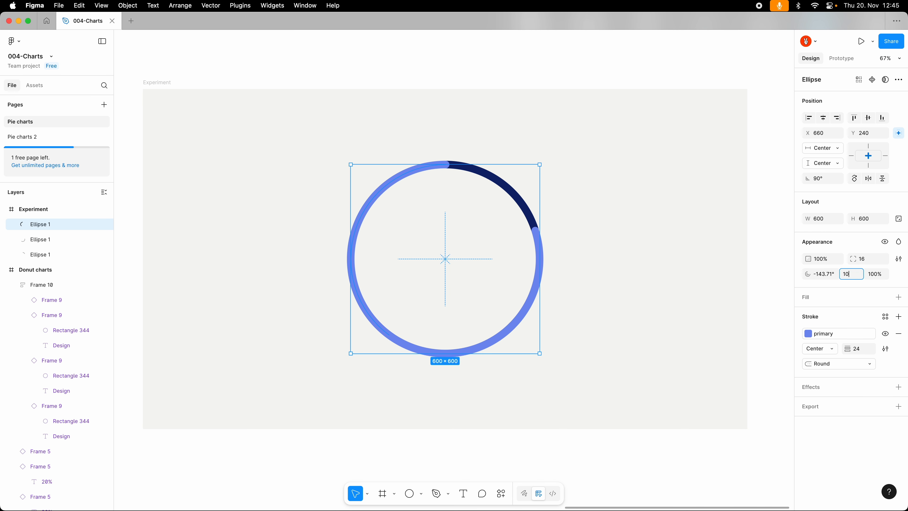
{"action": "key", "text": "Return"}
{"action": "left_click", "coordinate": [830, 333]}
{"action": "left_click", "coordinate": [720, 427]}
{"action": "left_click", "coordinate": [826, 333]}
{"action": "left_click", "coordinate": [720, 442]}
{"action": "left_click", "coordinate": [648, 334]}
Step: Draw a circle of about 290 by 290 inside the ring and turn its fill into a stroke
{"action": "key", "text": "o"}
{"action": "left_click_drag", "start_coordinate": [399, 222], "coordinate": [490, 313]}
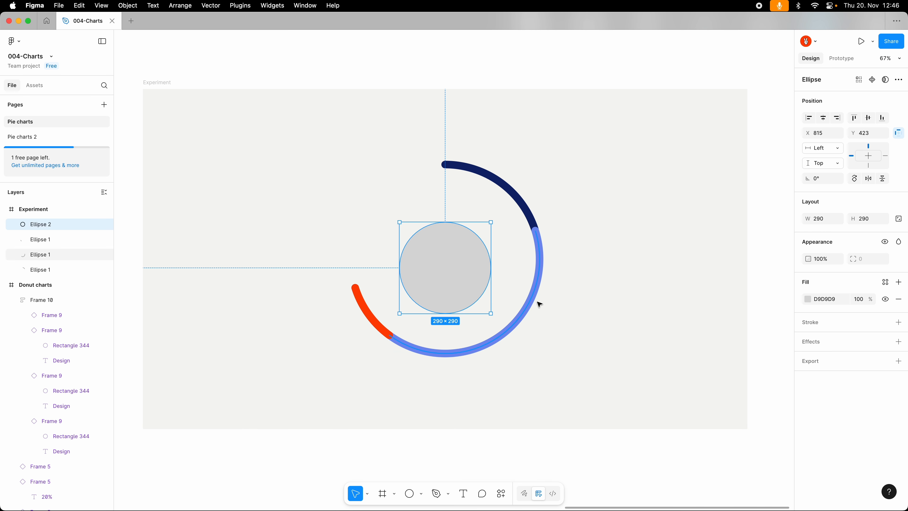
{"action": "key", "text": "shift+x"}
Step: Resize the new circle to 600 by 600, centre it in the frame and send it behind the arcs
{"action": "left_click", "coordinate": [820, 218]}
{"action": "type", "text": "600"}
{"action": "key", "text": "Tab"}
{"action": "type", "text": "600"}
{"action": "left_click", "coordinate": [898, 218]}
{"action": "key", "text": "alt+v"}
{"action": "key", "text": "alt+h"}
{"action": "key", "text": "["}
Step: Make the circle's stroke dashed and align it to the centre of the path
{"action": "left_click", "coordinate": [884, 336]}
{"action": "left_click", "coordinate": [757, 373]}
{"action": "left_click", "coordinate": [747, 385]}
{"action": "left_click", "coordinate": [819, 333]}
{"action": "left_click", "coordinate": [819, 321]}
Step: Try a dash length of 8 and a stroke weight of 14 on the dashed circle
{"action": "left_click", "coordinate": [860, 333]}
{"action": "type", "text": "12"}
{"action": "left_click", "coordinate": [885, 333]}
{"action": "type", "text": "8"}
{"action": "left_click", "coordinate": [858, 332]}
{"action": "type", "text": "14"}
Step: Turn the dashed circle into fine dark tick marks with a dash length of 2 and a stroke weight of 20
{"action": "left_click", "coordinate": [885, 333]}
{"action": "left_click", "coordinate": [740, 389]}
{"action": "type", "text": "2"}
{"action": "key", "text": "Tab"}
{"action": "type", "text": "610"}
{"action": "key", "text": "Return"}
{"action": "left_click", "coordinate": [857, 332]}
{"action": "type", "text": "20"}
{"action": "key", "text": "Return"}
{"action": "left_click", "coordinate": [807, 318]}
Step: Duplicate the light blue arc, give the copy a stroke weight of 48 and 50% opacity, and move it behind the original
{"action": "left_click", "coordinate": [539, 264]}
{"action": "key", "text": "super+d"}
{"action": "key", "text": "shift+x"}
{"action": "left_click", "coordinate": [859, 348]}
{"action": "type", "text": "48"}
{"action": "key", "text": "Return"}
{"action": "key", "text": "5"}
{"action": "left_click_drag", "start_coordinate": [40, 239], "coordinate": [39, 262]}
{"action": "key", "text": "Escape"}
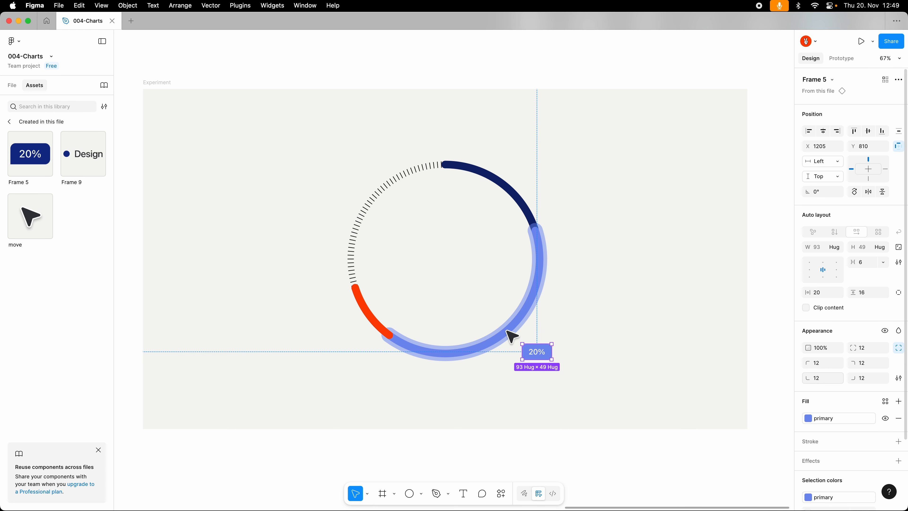
Step: Label the tag beside the light blue arc Development and add a copy below it reading 1:06h
{"action": "double_click", "coordinate": [537, 352]}
{"action": "type", "text": "Development"}
{"action": "left_click_drag", "start_coordinate": [564, 356], "coordinate": [563, 370]}
{"action": "double_click", "coordinate": [558, 367]}
{"action": "type", "text": "1:06h"}
Step: Match the 1:06h tag's fill to the dark colour of the cursor graphic
{"action": "key", "text": "Escape"}
{"action": "key", "text": "i"}
{"action": "left_click", "coordinate": [511, 336]}
Step: Paste the 4:33 "Work tracked (hours)" text into the Experiment frame and group it in the middle of the ring
{"action": "left_click", "coordinate": [614, 298]}
{"action": "key", "text": "super+v"}
{"action": "key", "text": "super+g"}
{"action": "left_click", "coordinate": [614, 298]}
Step: Move the red arc's layer below the two light blue arc layers in the Experiment frame
{"action": "left_click", "coordinate": [12, 85]}
{"action": "left_click", "coordinate": [48, 317]}
{"action": "left_click_drag", "start_coordinate": [48, 316], "coordinate": [48, 352]}
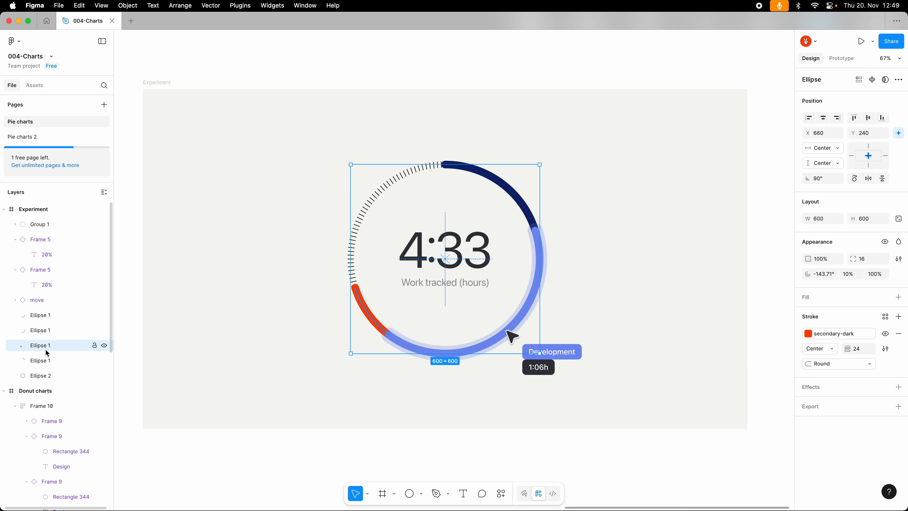